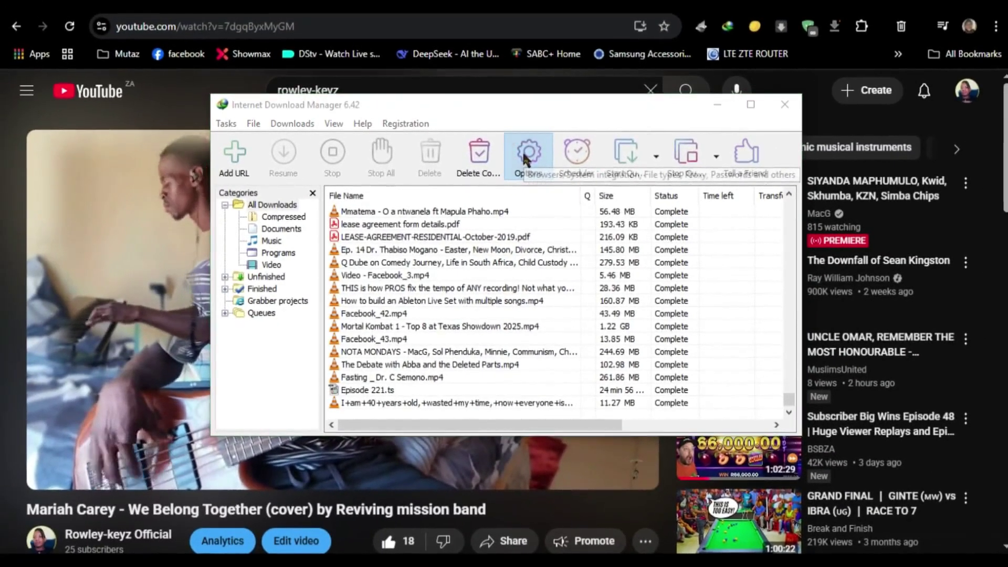
Review IDM's configuration, then use the Help menu to check for a newer IDM version.
left_click(527, 154)
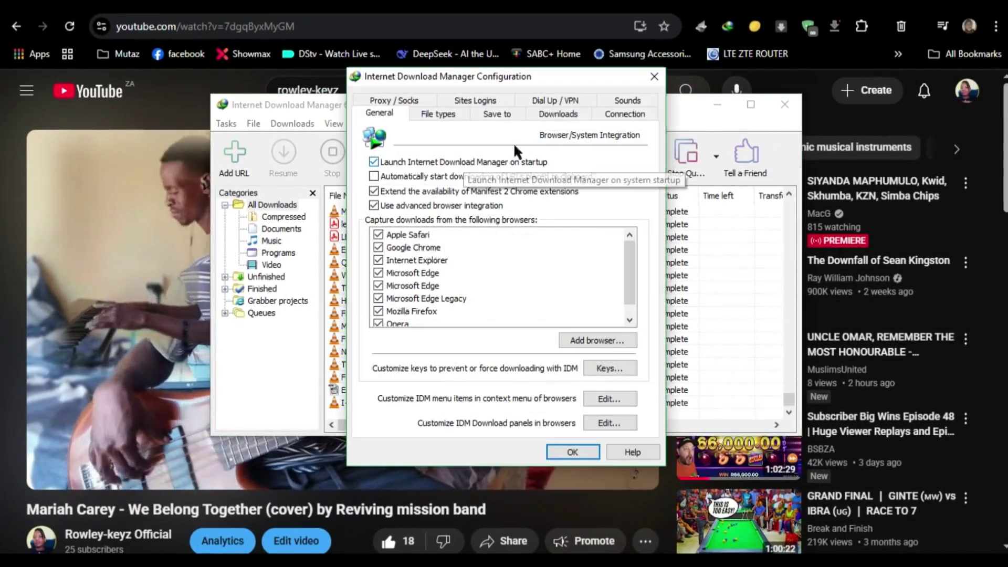
left_click(652, 82)
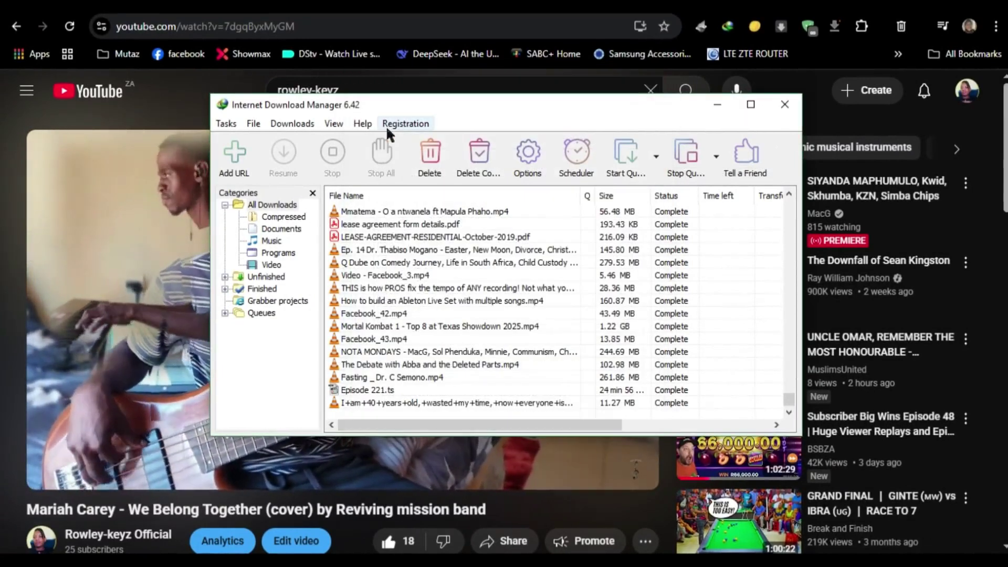
left_click(362, 124)
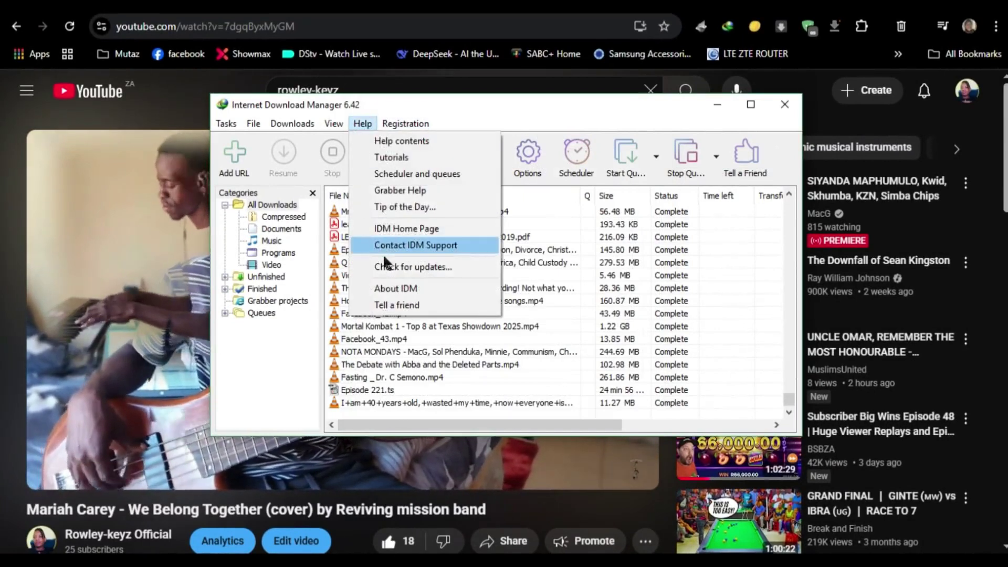
left_click(391, 268)
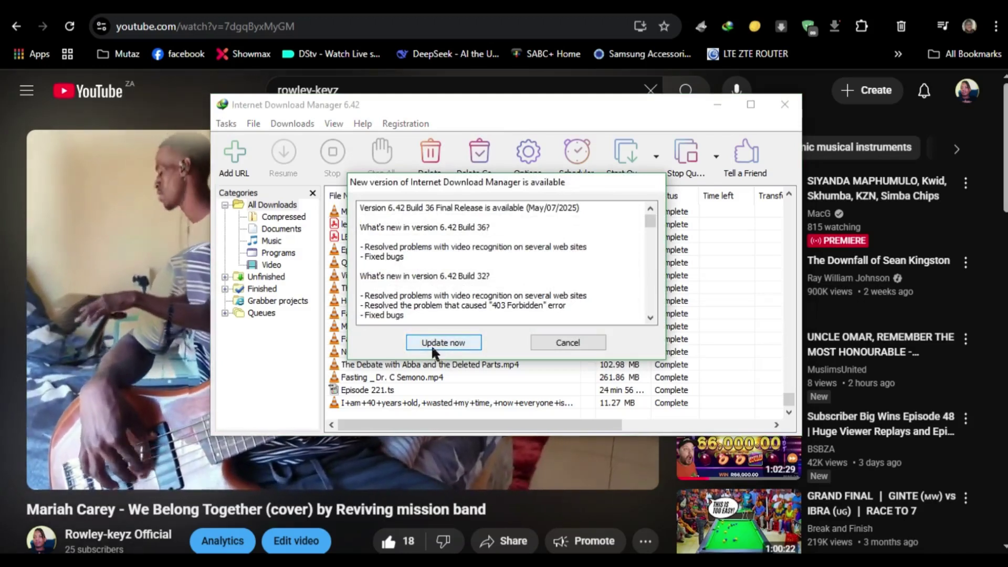
Install the 6.42 Build 36 update and close the IDM main window while it installs.
left_click(443, 343)
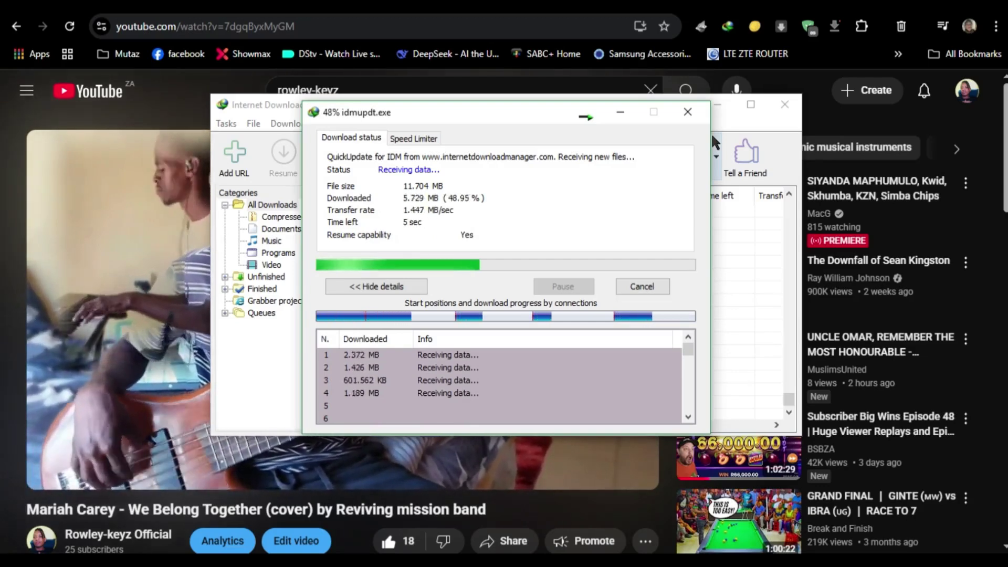
left_click(785, 104)
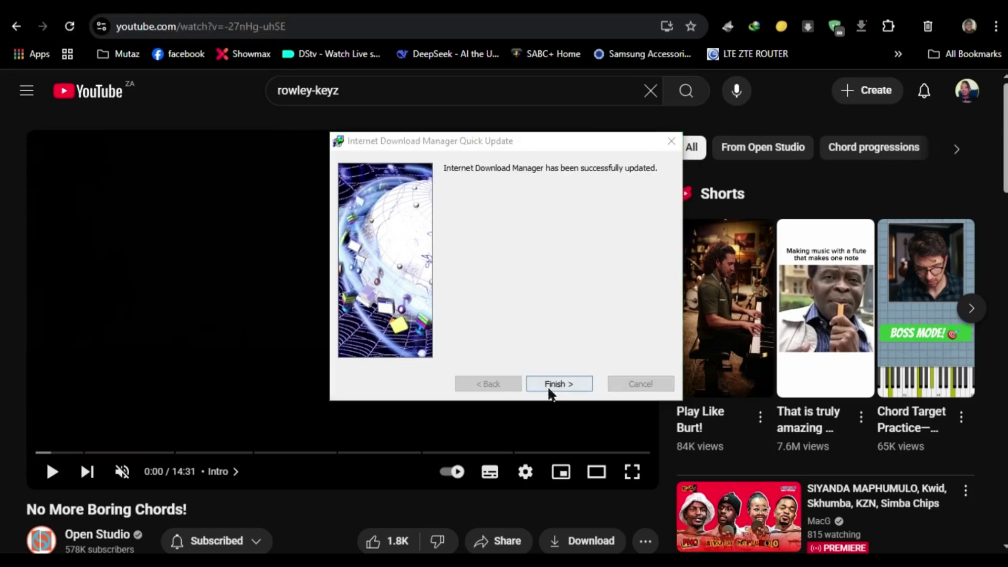
Finish the Quick Update wizard once the successful-update message appears.
left_click(558, 384)
left_click(551, 386)
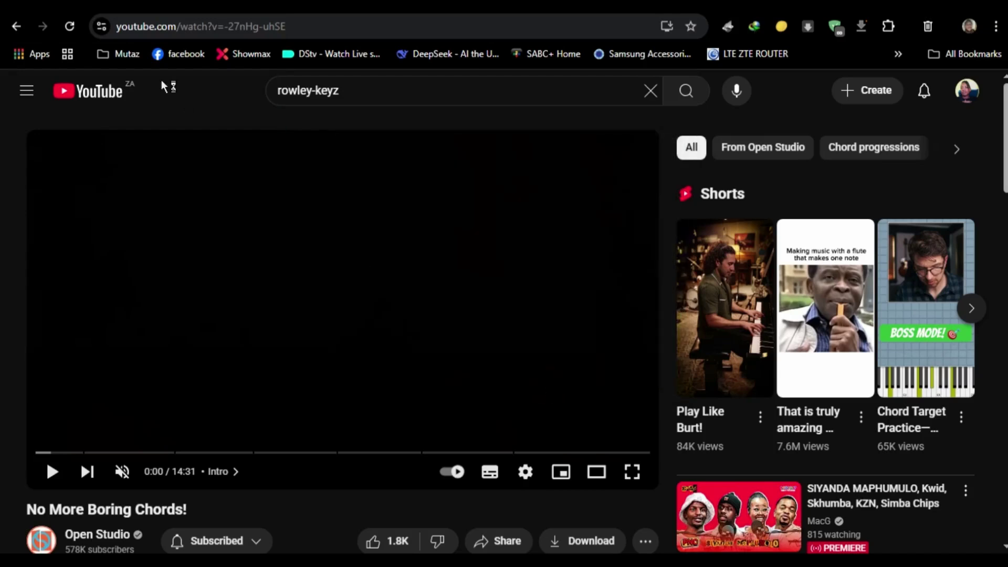
Reload the 'No More Boring Chords!' YouTube page in Chrome and skip the ad.
left_click(70, 27)
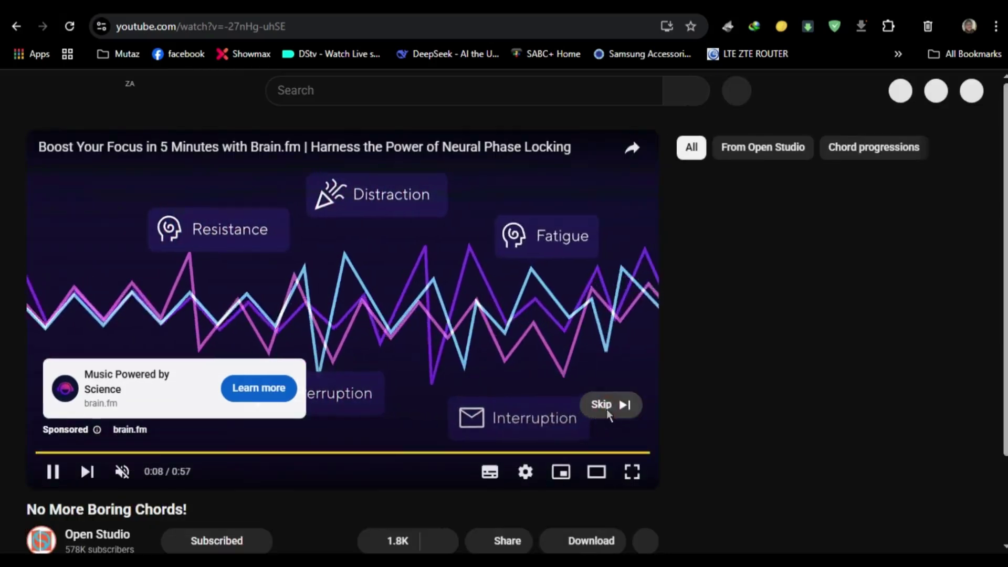
left_click(607, 409)
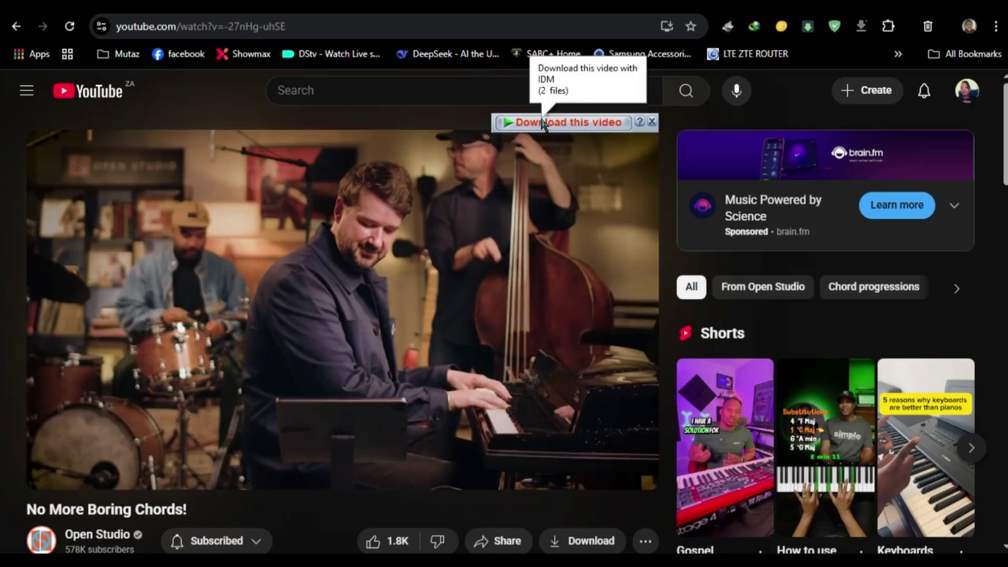
Open IDM's 'Download this video' panel to list the 360p MP4 and English subtitles.
left_click(544, 122)
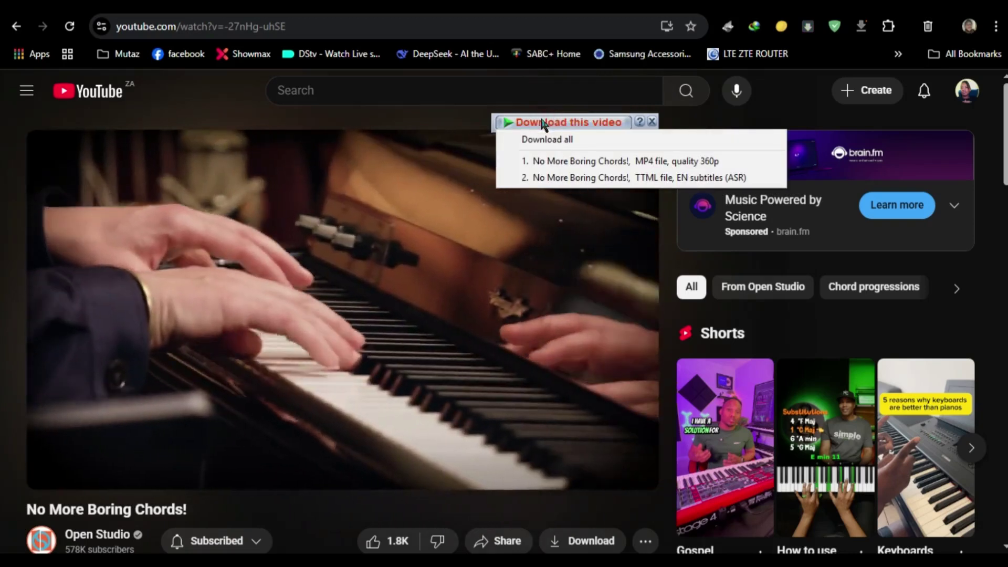